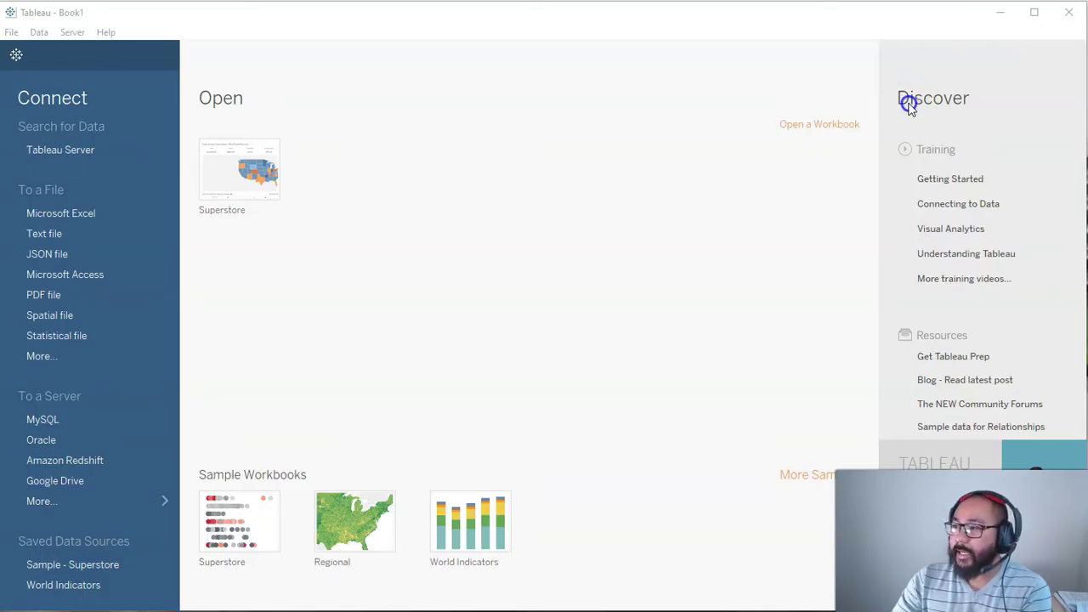
# Move the YouTube Studio comments window over the Tableau start page.
pyautogui.moveTo(908, 102); pyautogui.dragTo(728, 38)
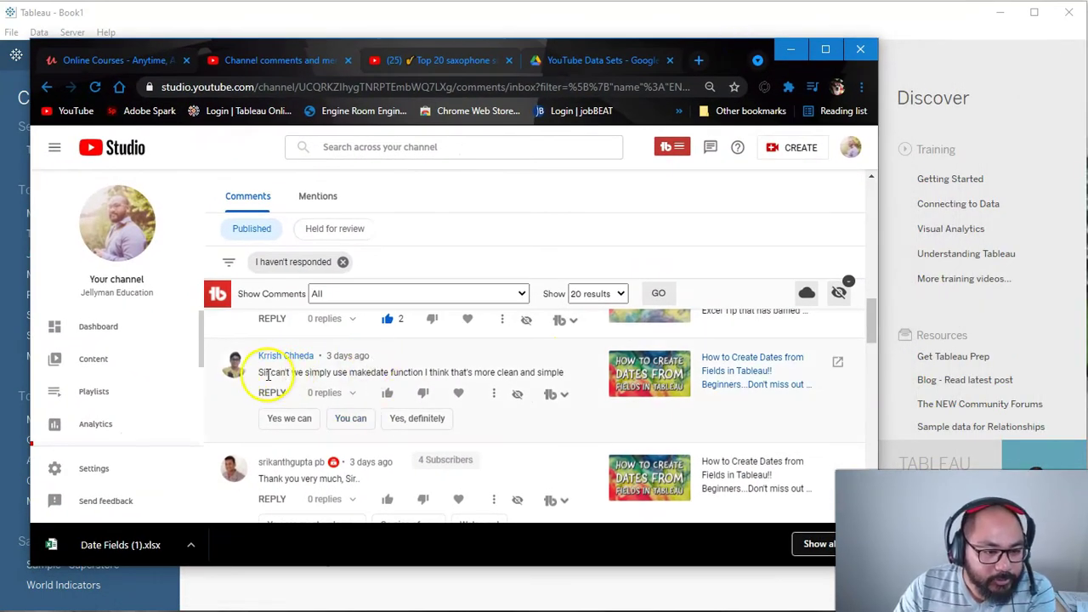
# Highlight the viewer's MAKEDATE comment, then minimize the browser to show Tableau's start page.
pyautogui.moveTo(260, 374); pyautogui.dragTo(554, 372)
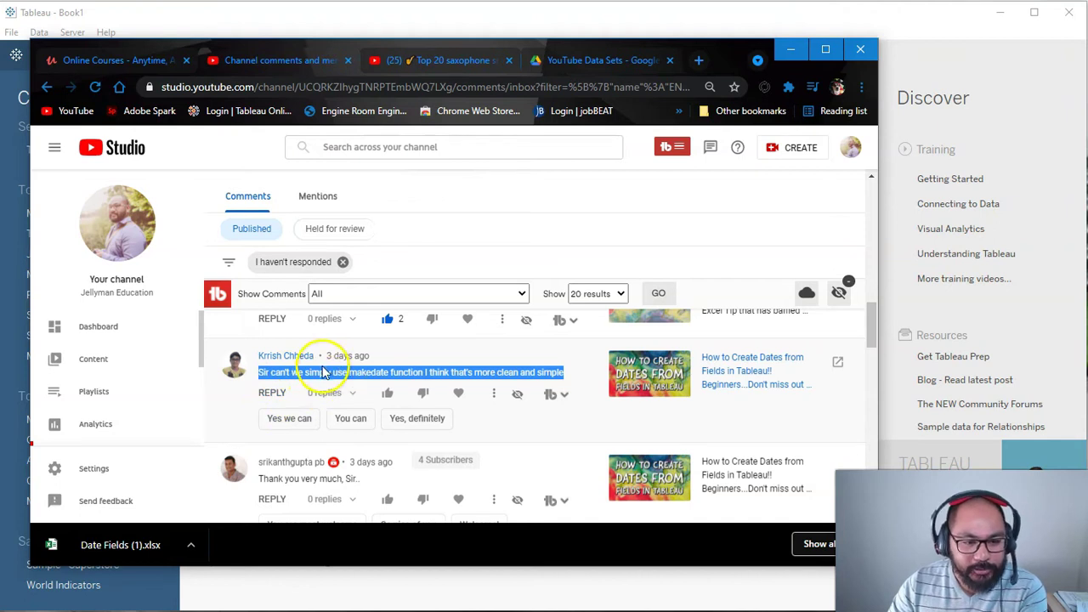
pyautogui.click(414, 371)
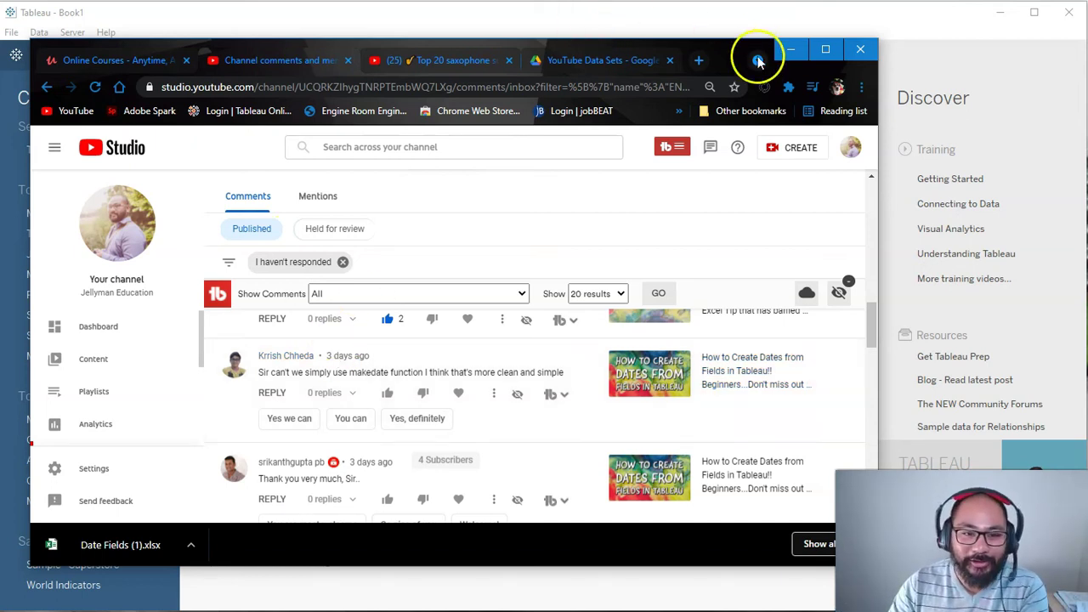
pyautogui.moveTo(746, 53); pyautogui.dragTo(718, 35)
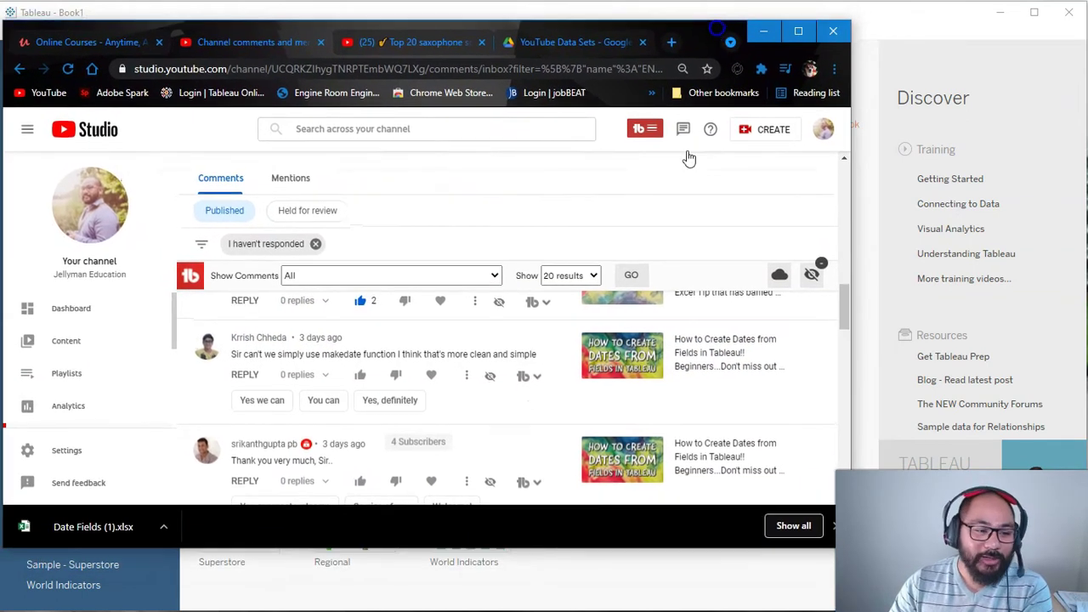
pyautogui.click(762, 34)
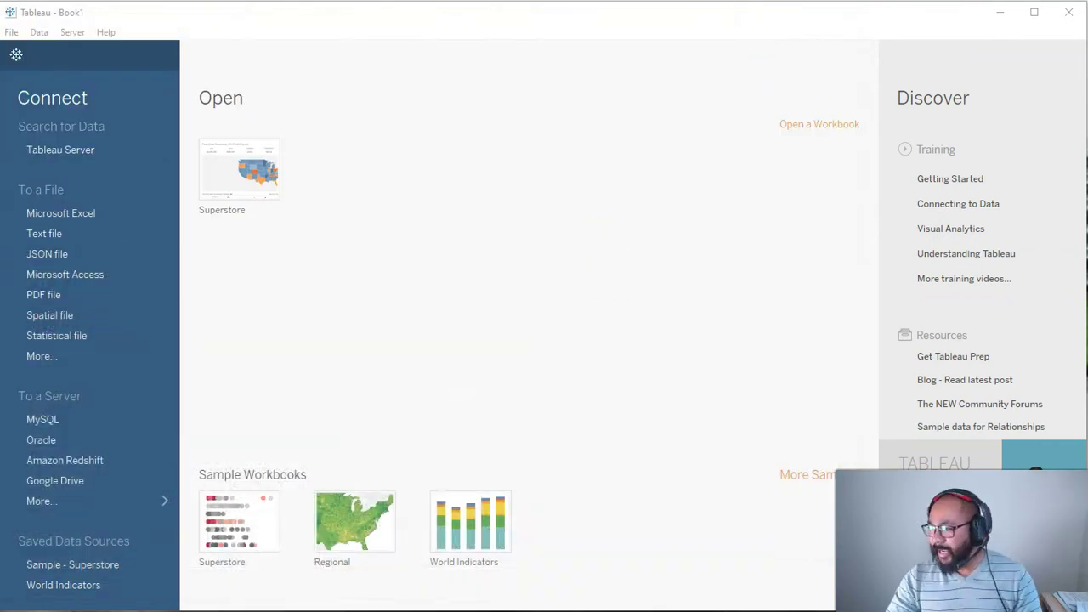
# Connect Tableau to Date Control.xlsx by dragging it in from the Downloads folder.
pyautogui.hotkey('alt', 'Tab')
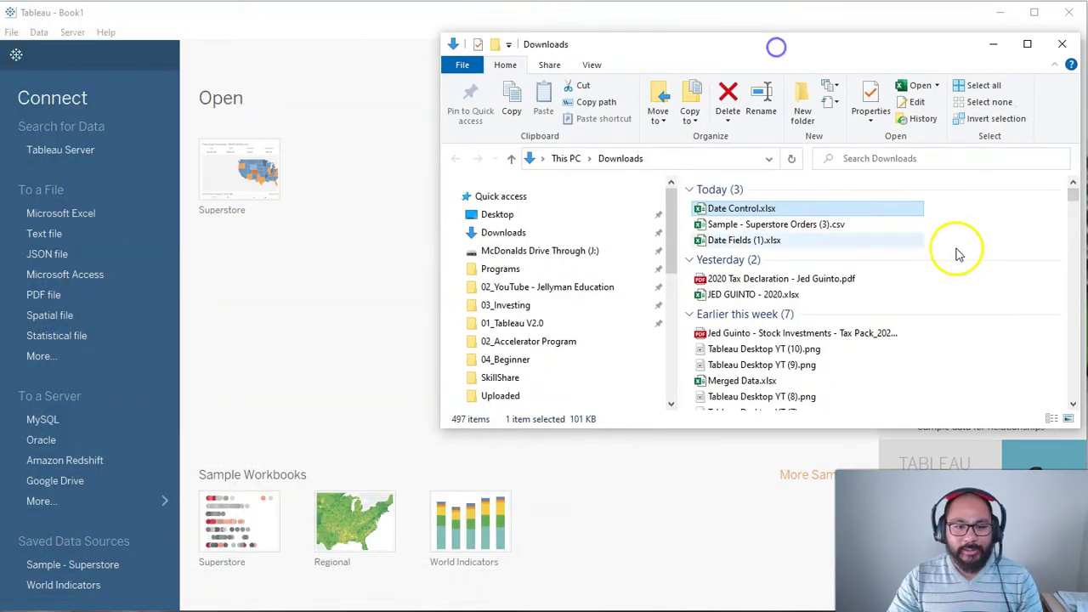
pyautogui.moveTo(761, 213); pyautogui.dragTo(316, 328)
pyautogui.moveTo(801, 51); pyautogui.dragTo(1087, 85)
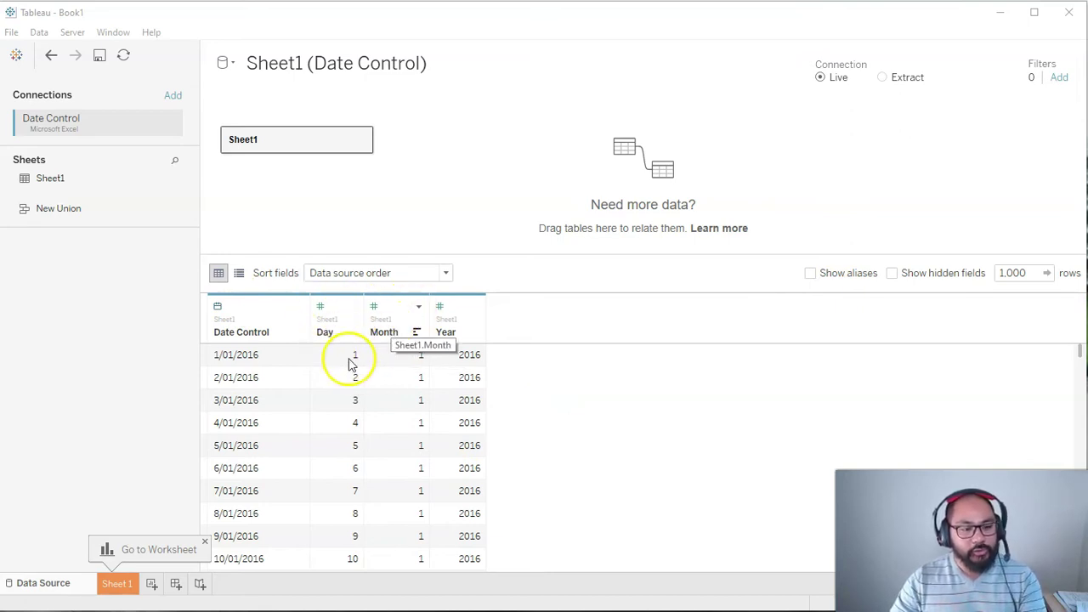
# Inspect the Day, Month and Year values in the first eight rows.
pyautogui.moveTo(344, 362); pyautogui.dragTo(442, 519)
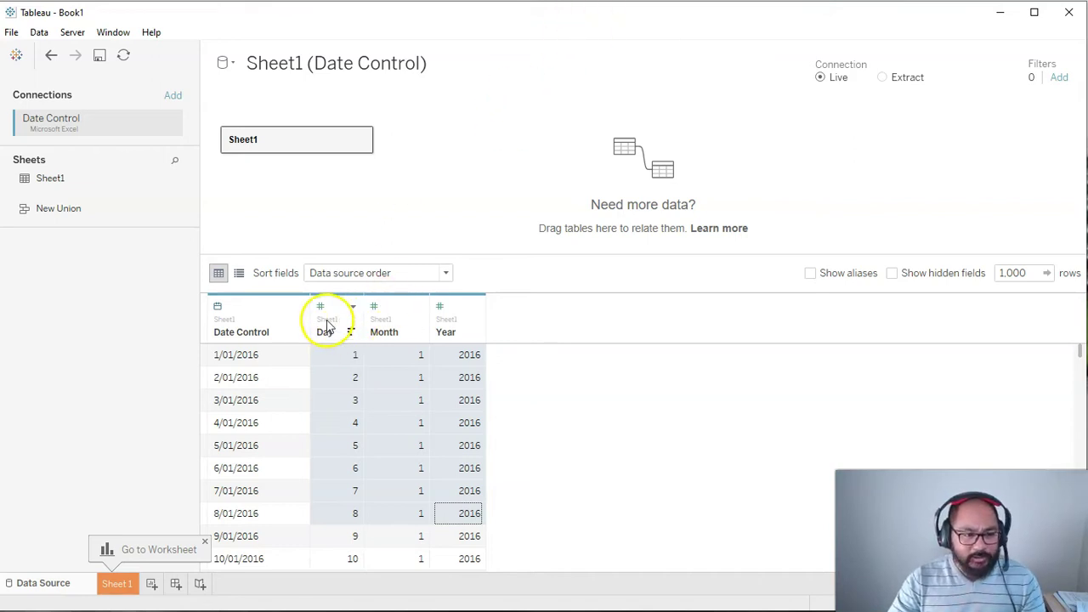
# Switch to Sheet 1 and start a new calculated field from the Data pane menu.
pyautogui.click(119, 583)
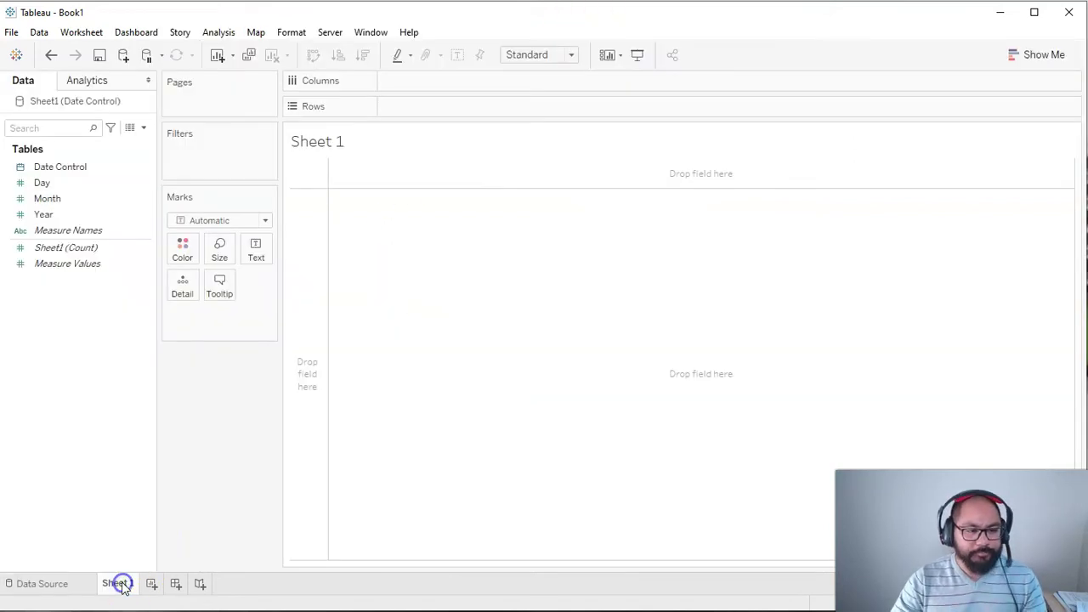
pyautogui.click(144, 128)
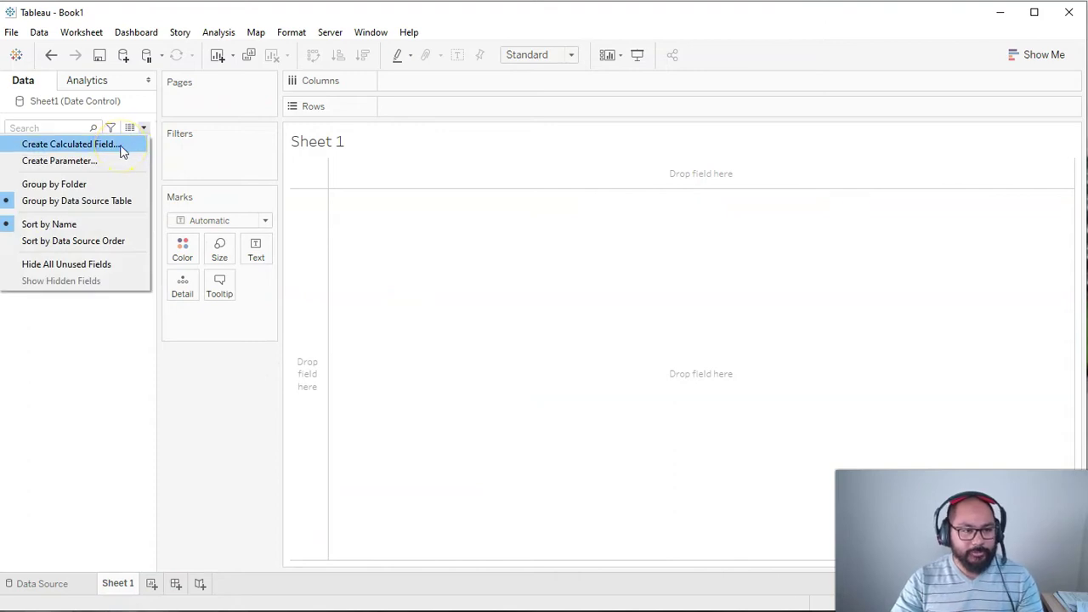
pyautogui.click(121, 145)
pyautogui.moveTo(484, 178); pyautogui.dragTo(477, 176)
# Search the function reference for 'date' and compare the MAKEDATE and DATE descriptions.
pyautogui.click(722, 195)
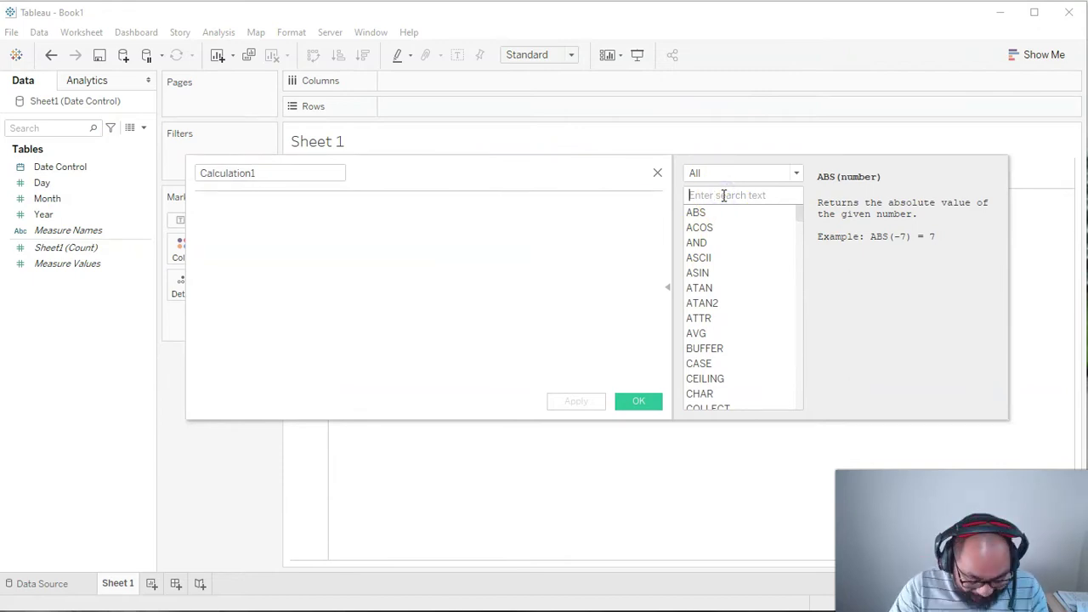
pyautogui.write('date')
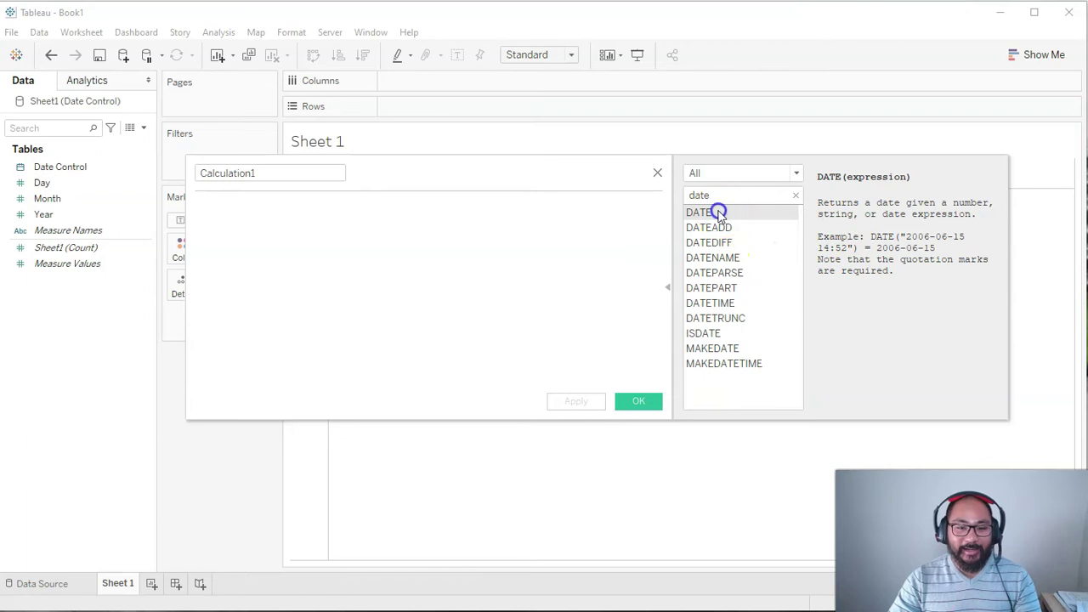
pyautogui.click(743, 348)
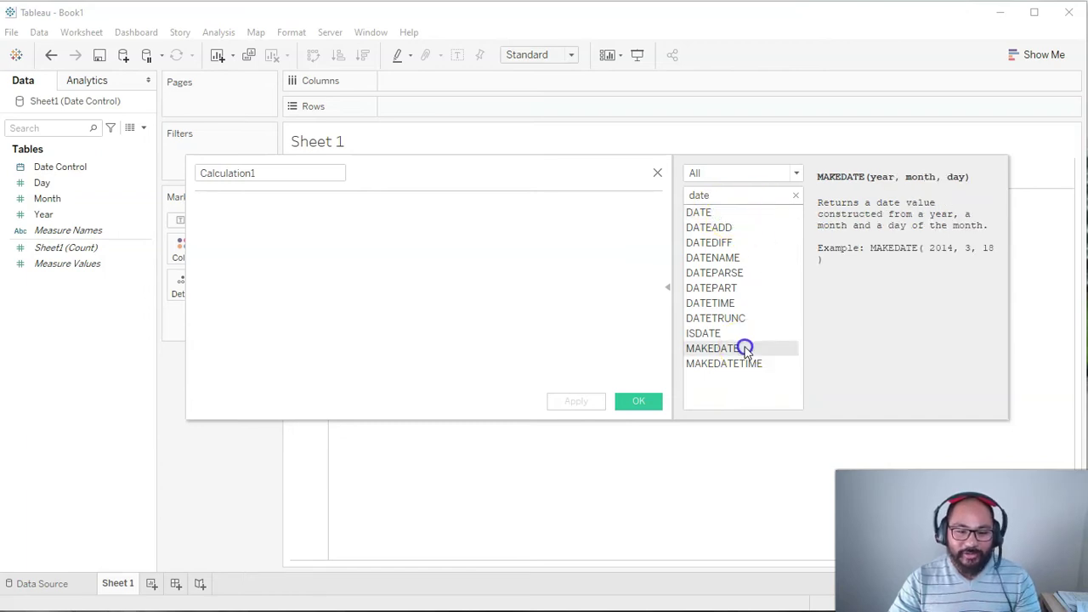
pyautogui.click(740, 217)
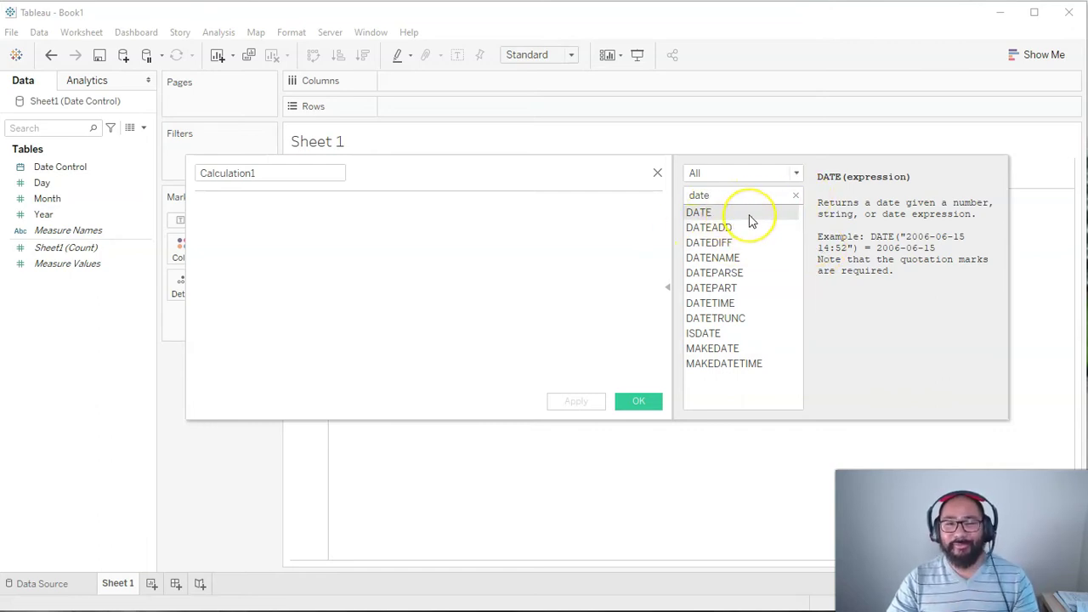
pyautogui.click(755, 350)
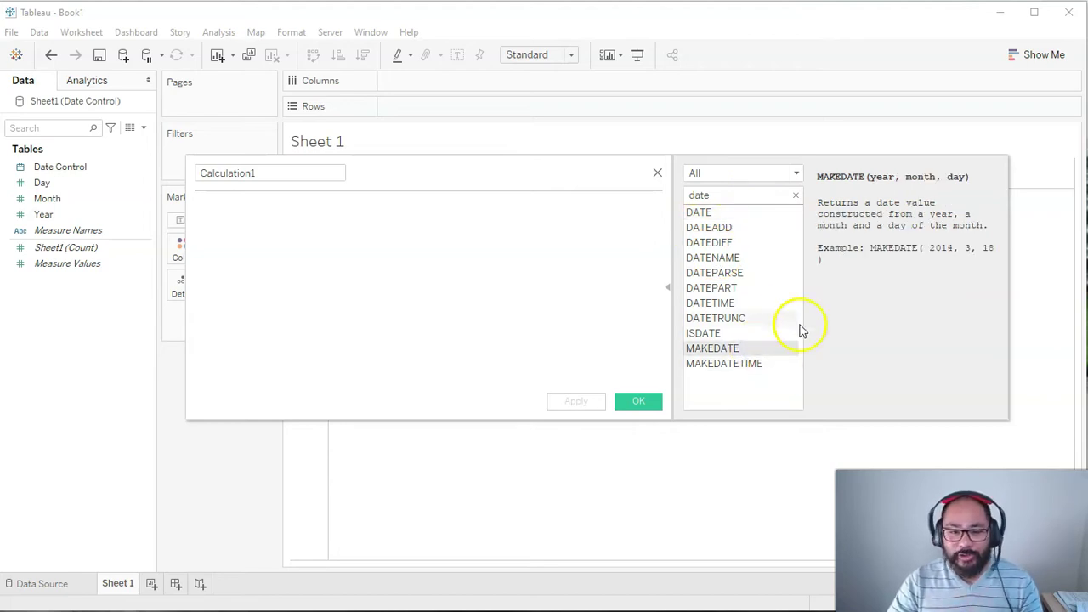
# Insert MAKEDATE into the formula with plain-text year, month, day arguments.
pyautogui.doubleClick(727, 349)
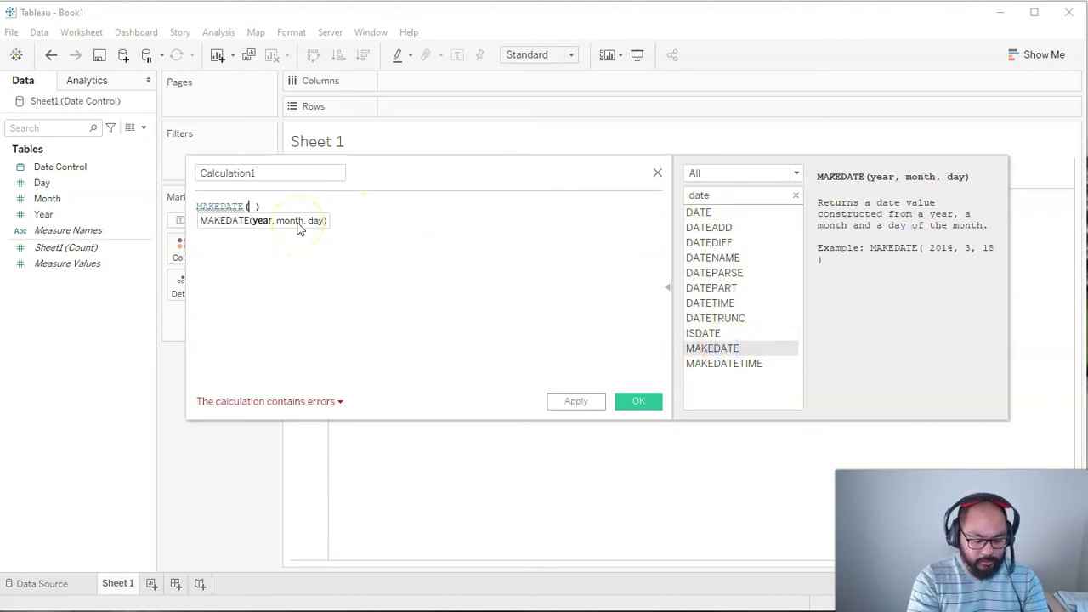
pyautogui.write('year,month')
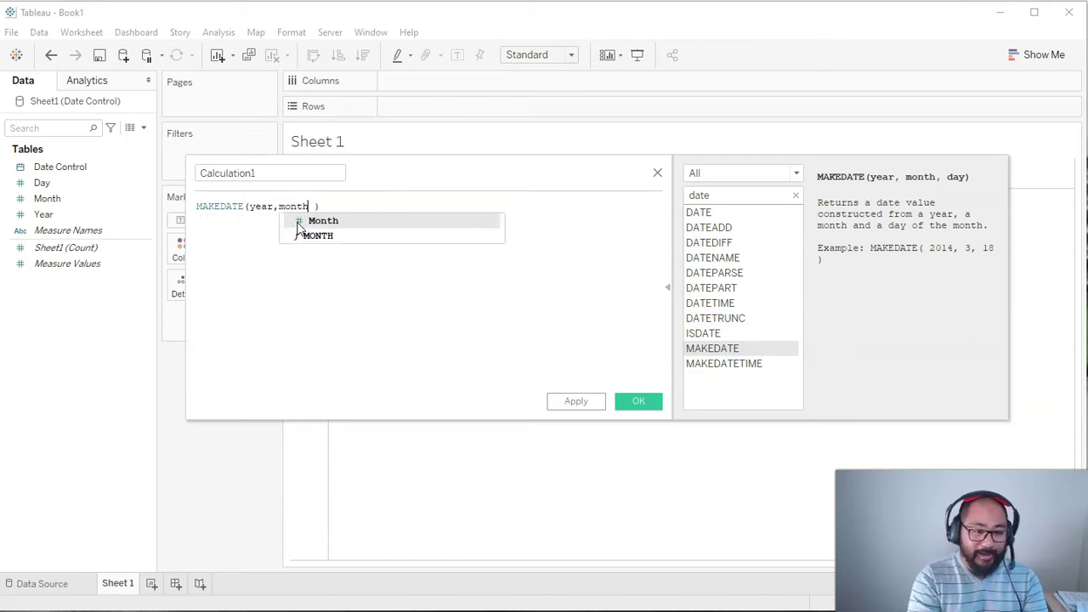
pyautogui.write(',')
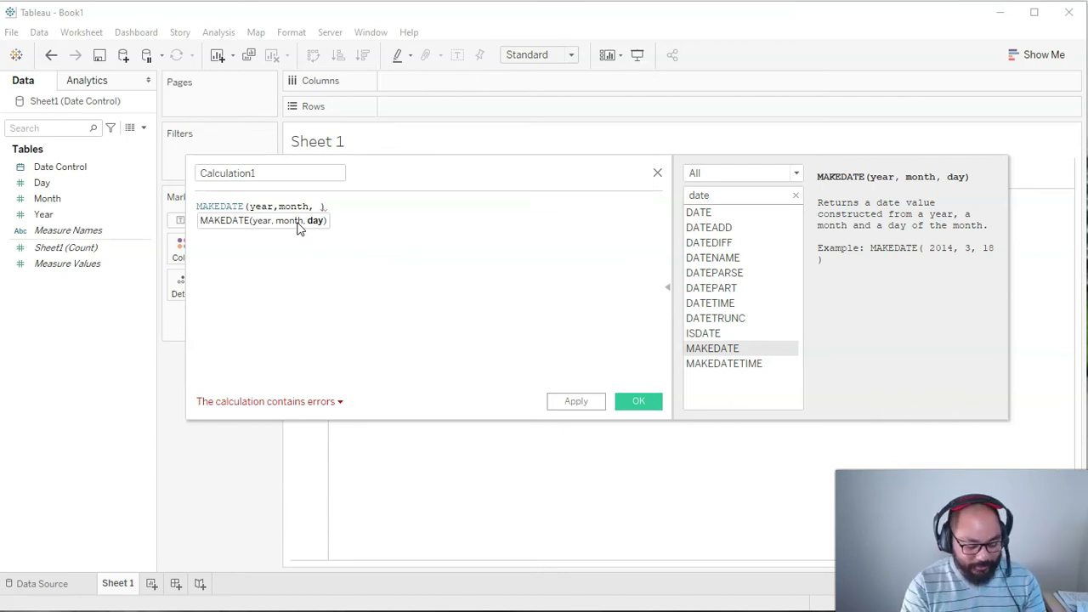
pyautogui.write('day')
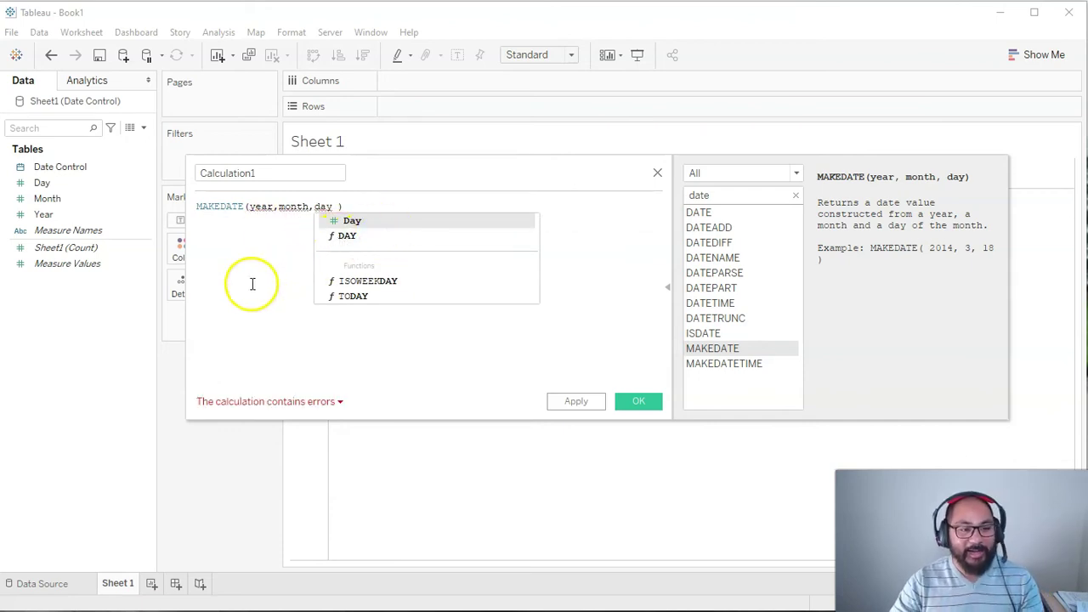
# Replace the arguments with the [Year], [Month], [Year] fields via autocomplete.
pyautogui.click(264, 206)
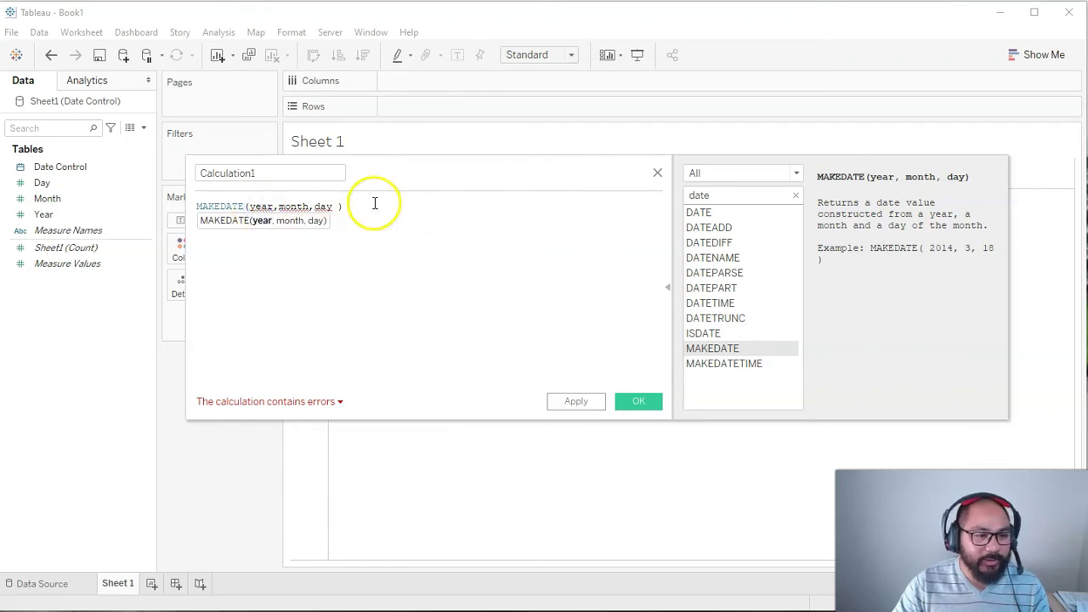
pyautogui.moveTo(332, 206); pyautogui.dragTo(250, 207)
pyautogui.press('BackSpace')
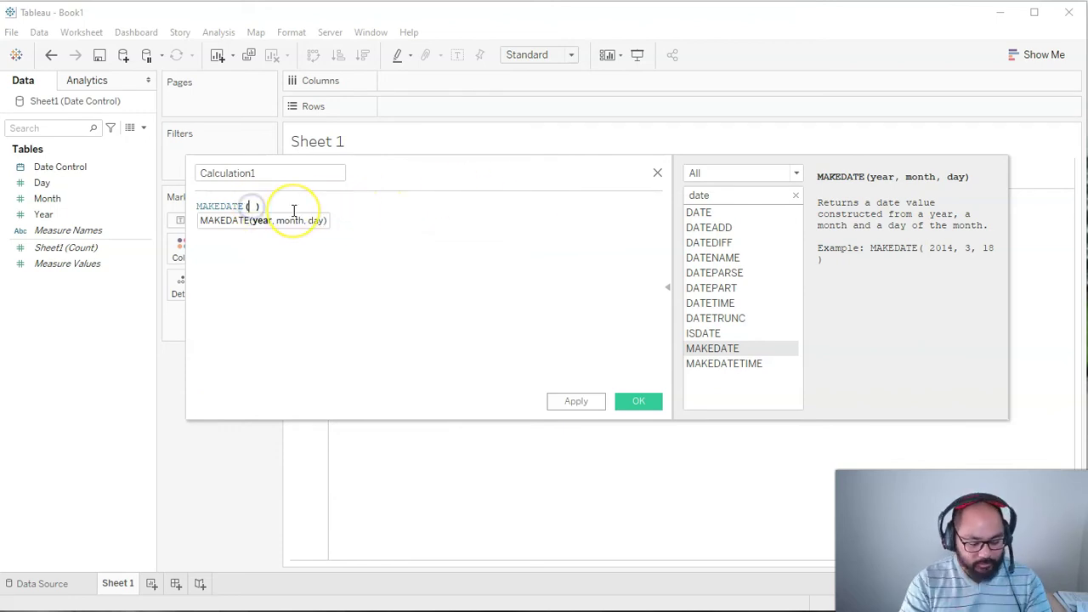
pyautogui.write('year')
pyautogui.click(324, 220)
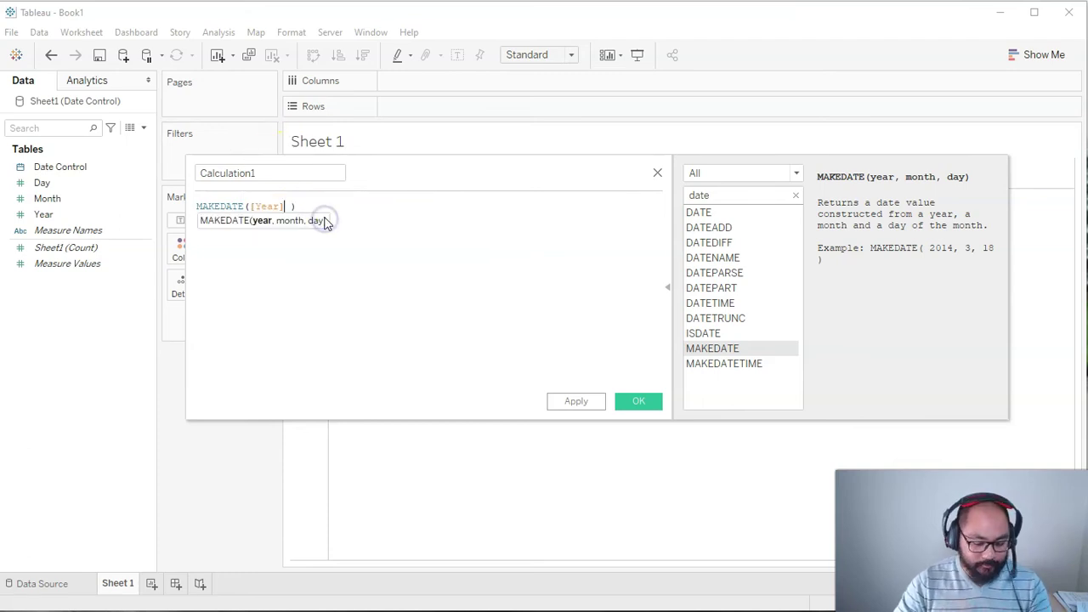
pyautogui.write(',mo')
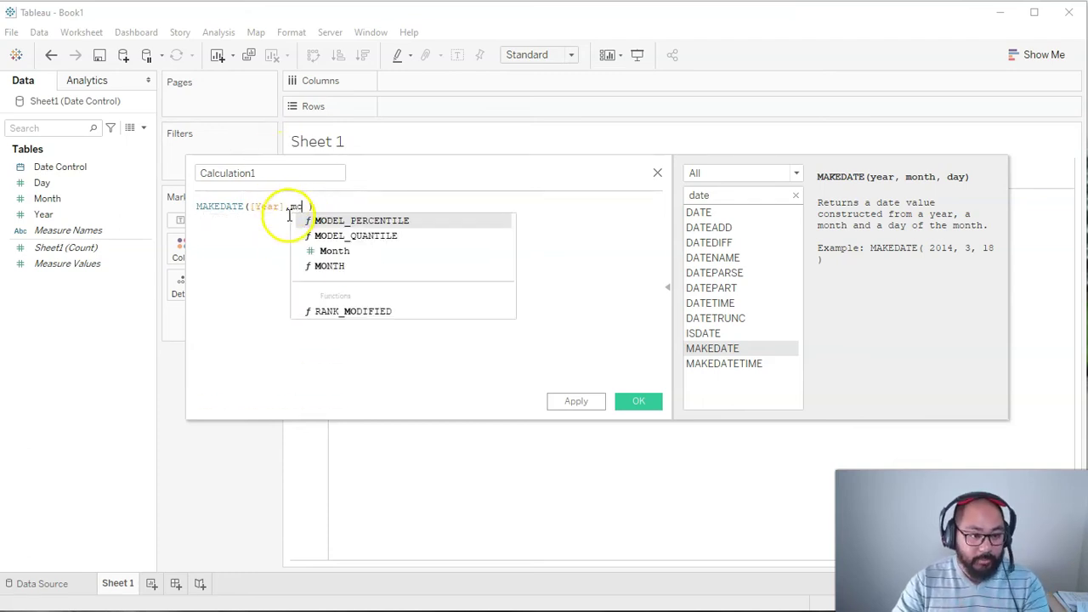
pyautogui.click(356, 249)
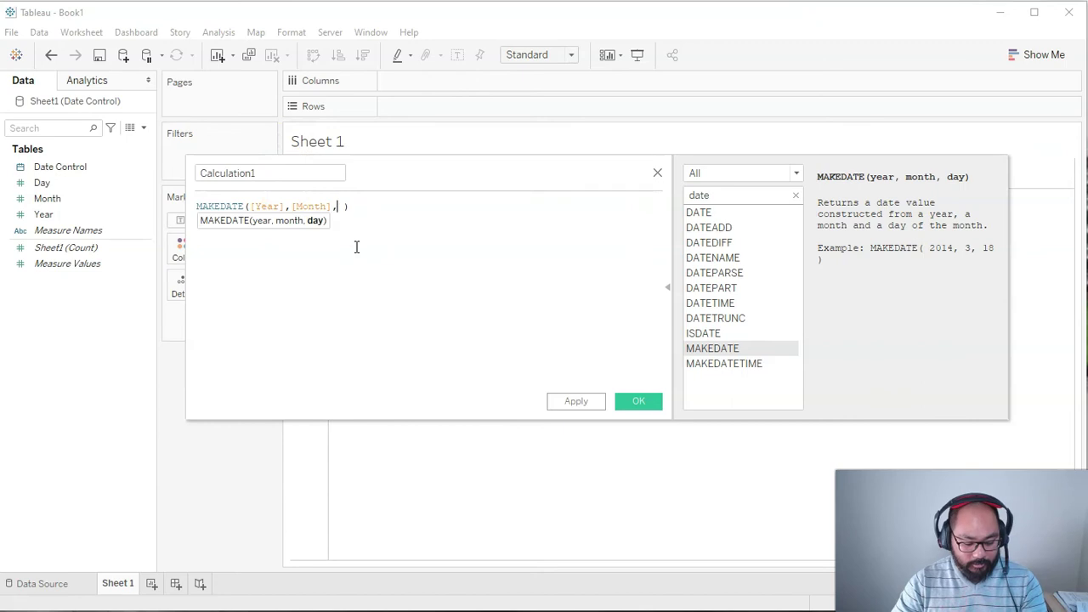
pyautogui.write('year')
pyautogui.click(385, 219)
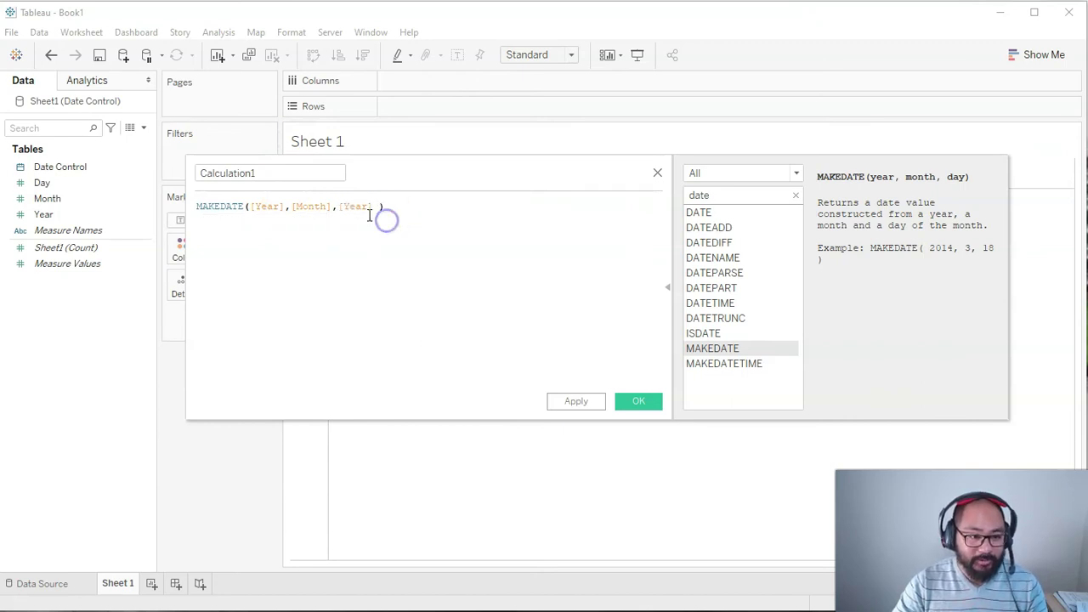
pyautogui.click(447, 213)
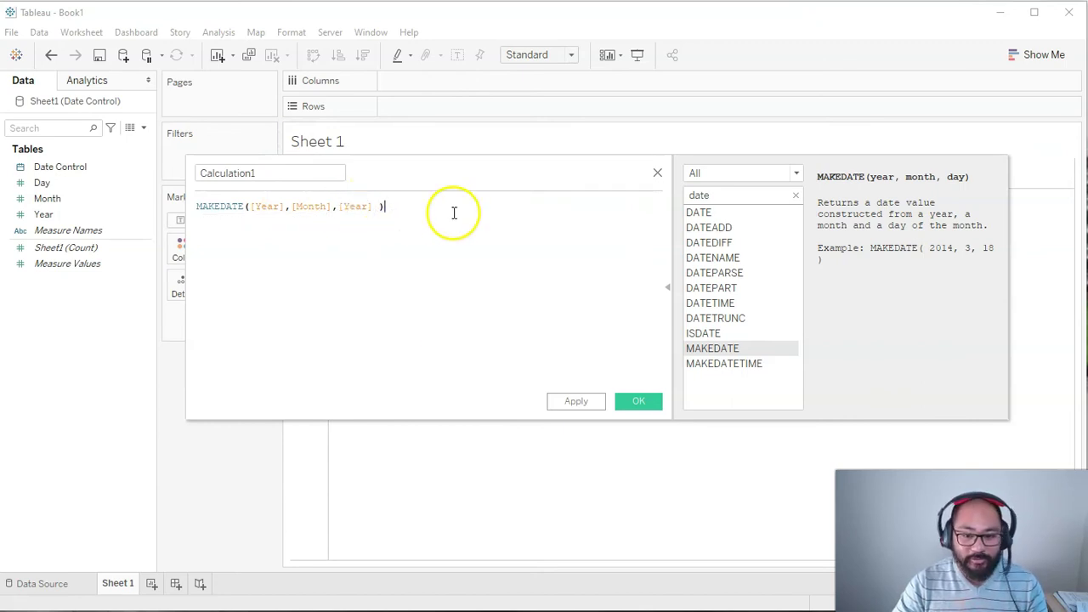
# Name the calculation 'Clean Date' and save it.
pyautogui.doubleClick(281, 176)
pyautogui.write('C')
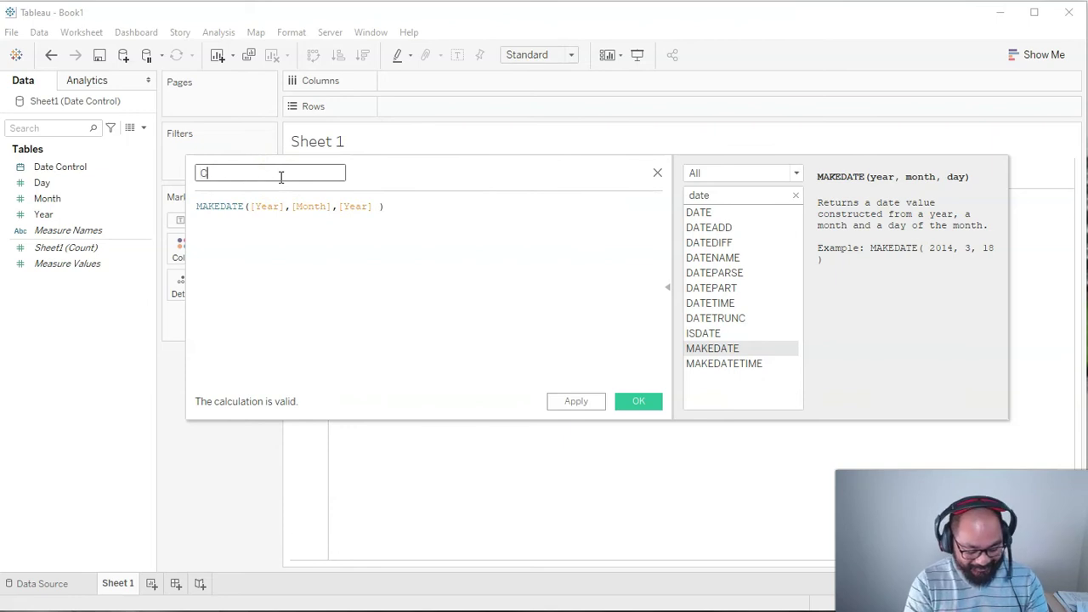
pyautogui.write('lean Date')
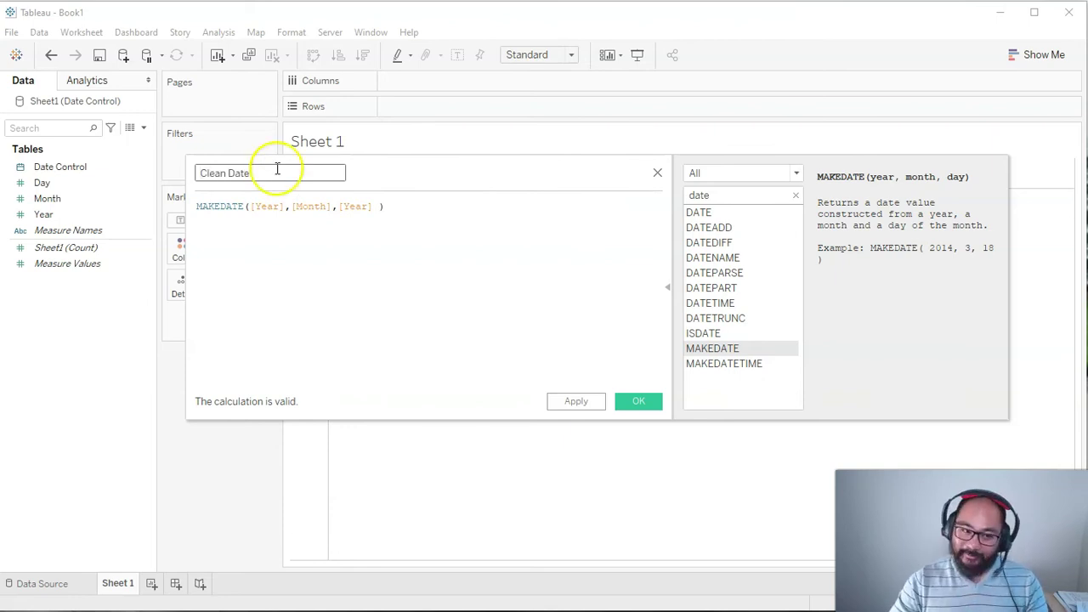
pyautogui.click(642, 402)
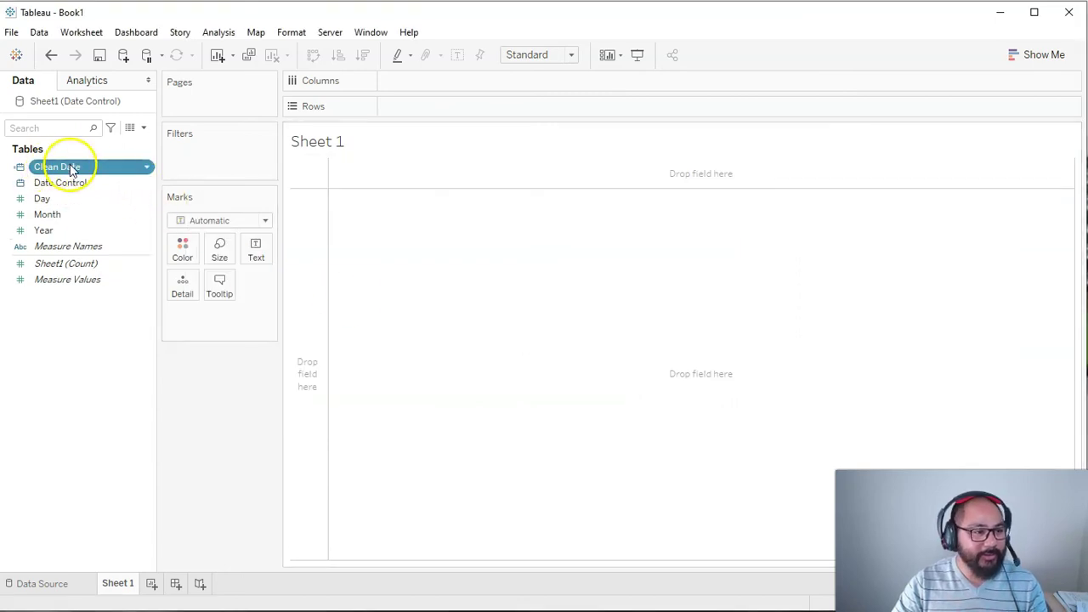
# Put Clean Date on Columns and drill down from YEAR through QUARTER to MONTH.
pyautogui.moveTo(81, 169); pyautogui.dragTo(450, 81)
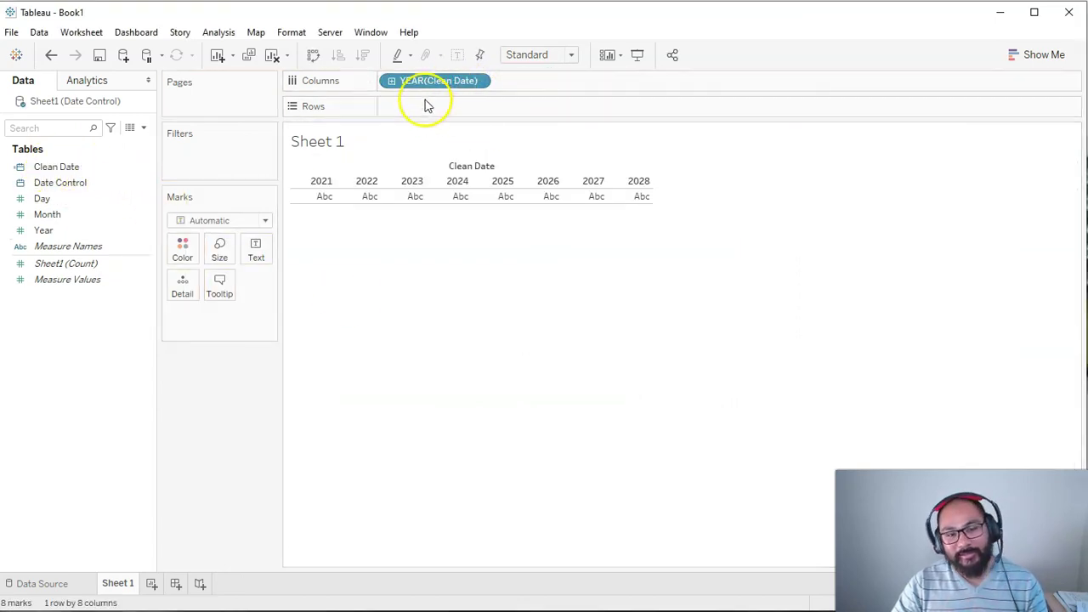
pyautogui.click(391, 81)
pyautogui.click(504, 81)
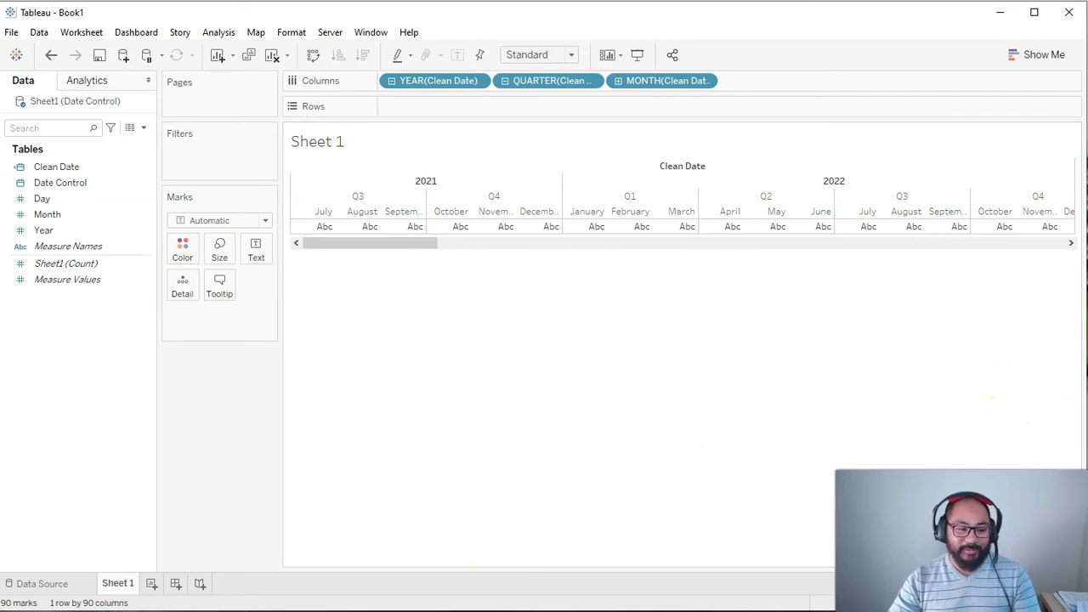
# Bring the YouTube Studio comments window back over Tableau's Sheet 1.
pyautogui.click(30, 595)
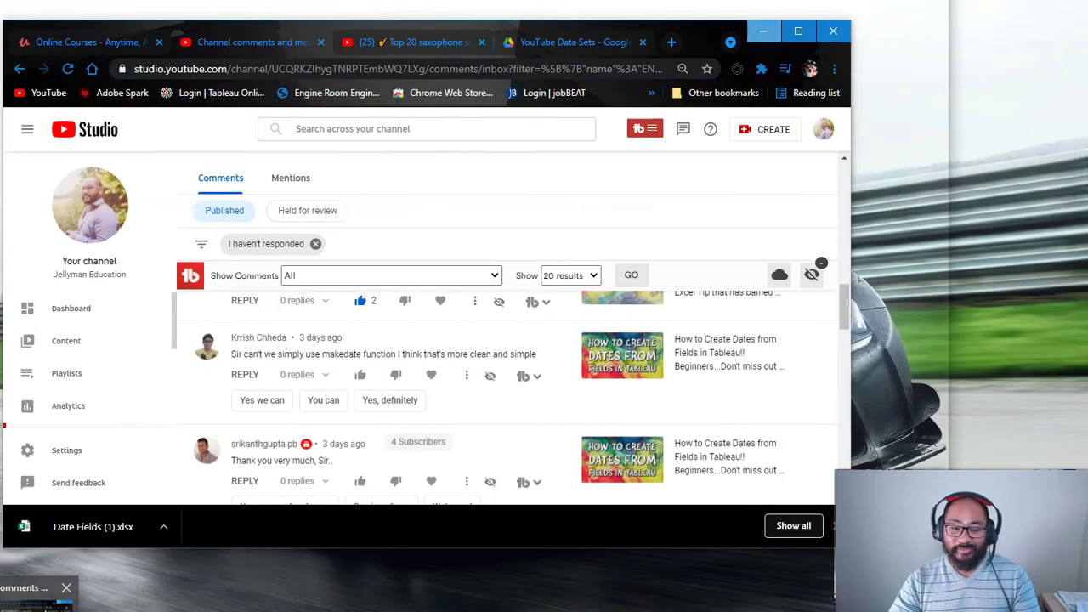
pyautogui.moveTo(697, 34); pyautogui.dragTo(768, 41)
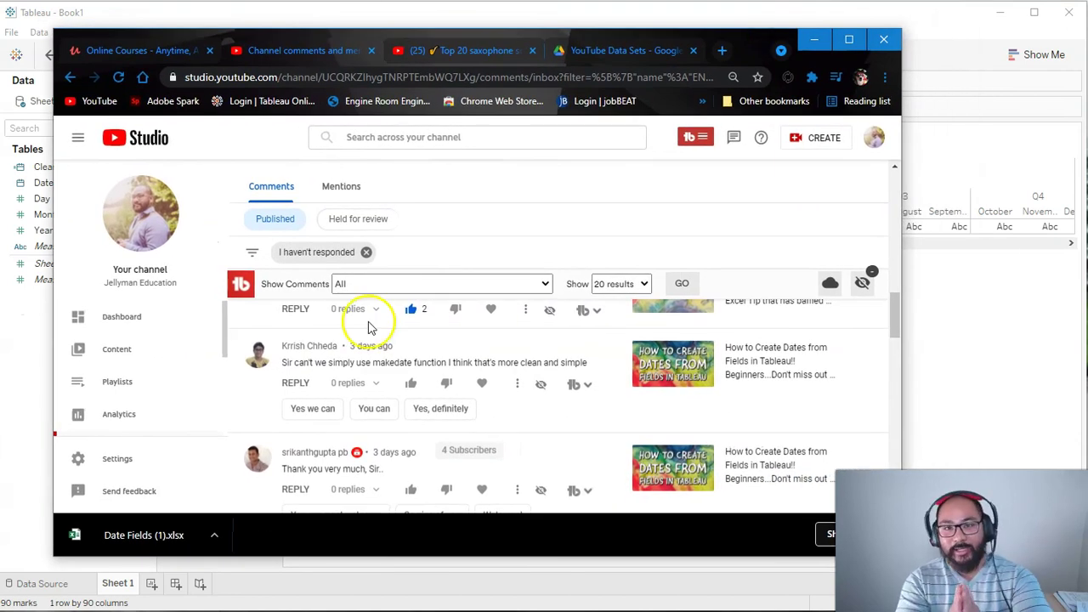